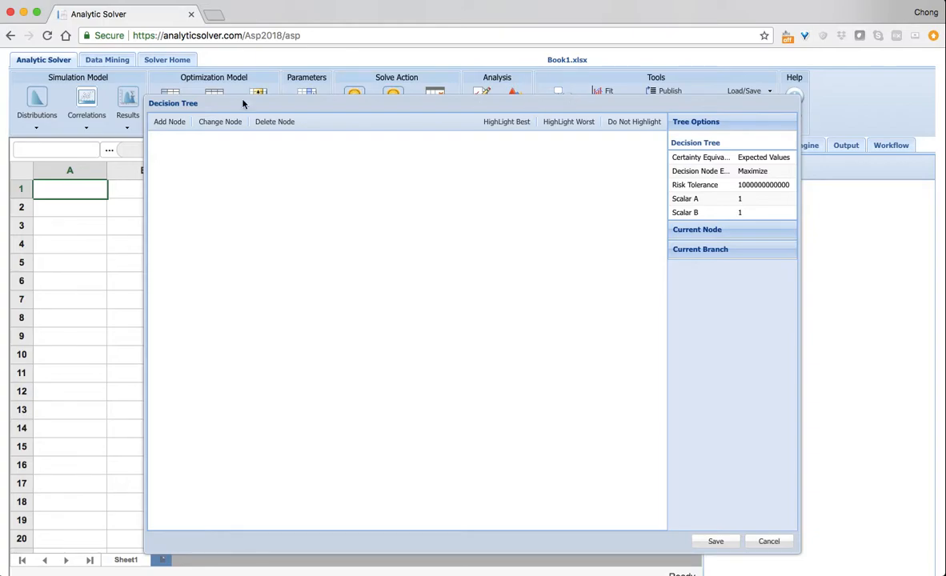
- Add a decision node named Seaborg to the empty decision tree
click(178, 124)
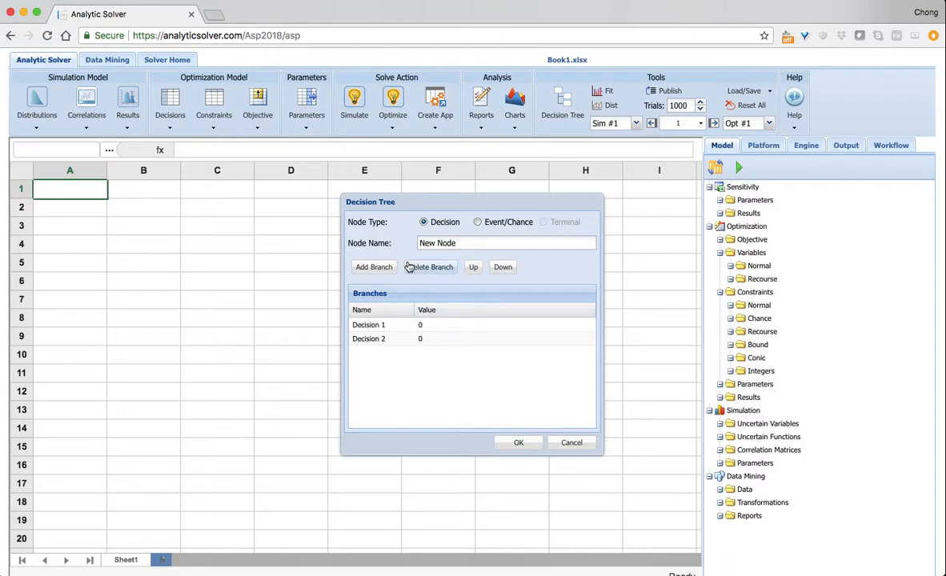
click(461, 243)
click(384, 250)
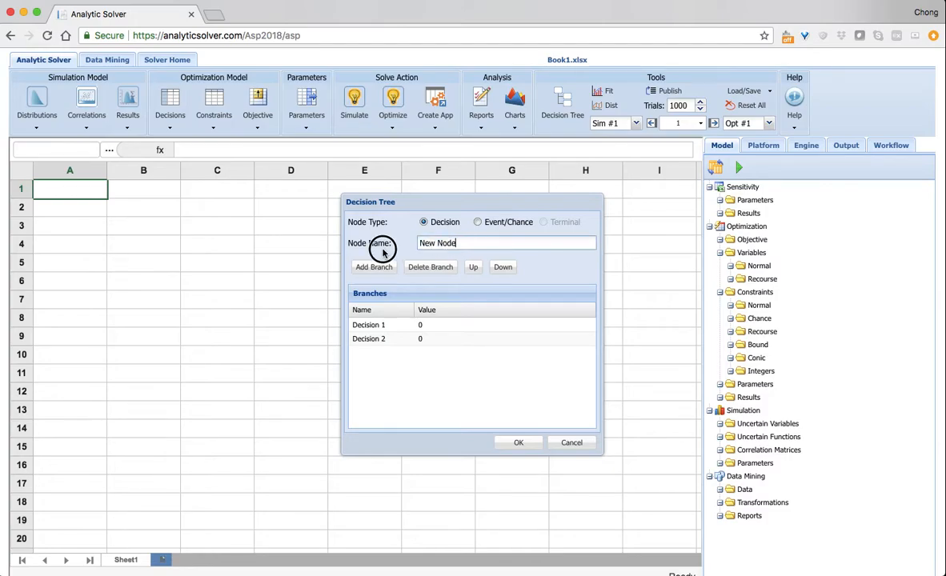
drag(461, 243, 383, 250)
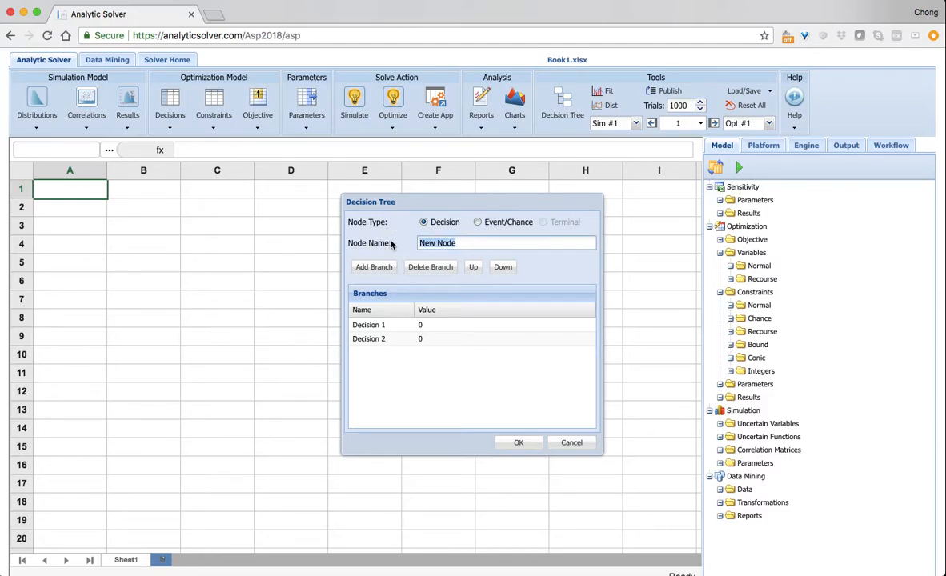
text(Seaborg)
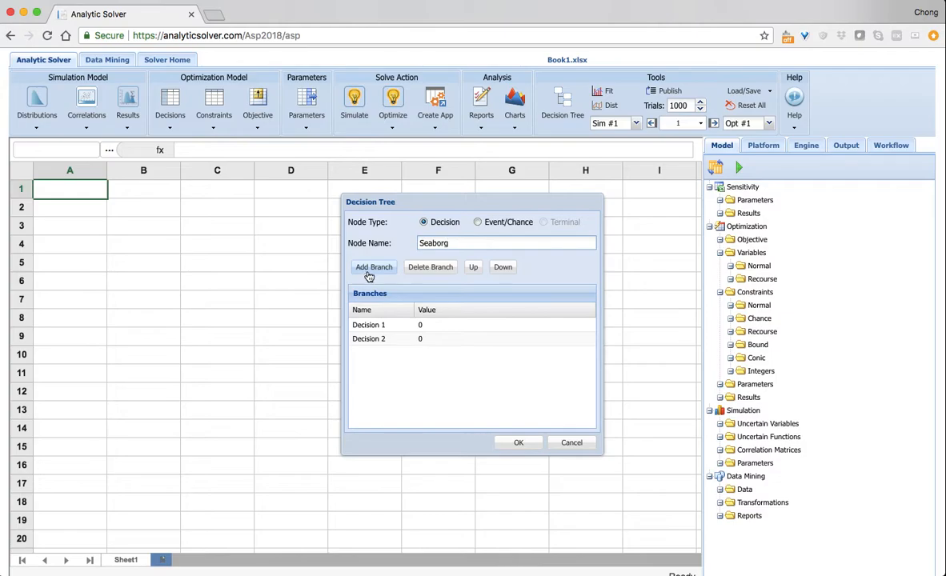
- Add a third branch to the Seaborg node and name the branches Buy 1 case, Buy 2 cases and Buy 3 cases
click(371, 274)
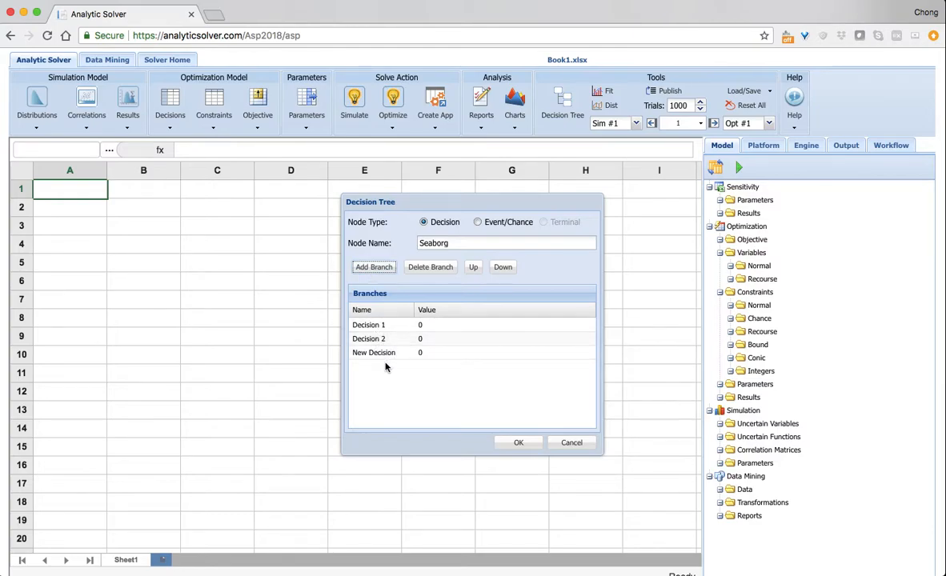
click(385, 325)
key(BackSpace)
key(BackSpace)
key(BackSpace)
key(BackSpace)
key(BackSpace)
key(BackSpace)
key(BackSpace)
key(BackSpace)
key(BackSpace)
key(BackSpace)
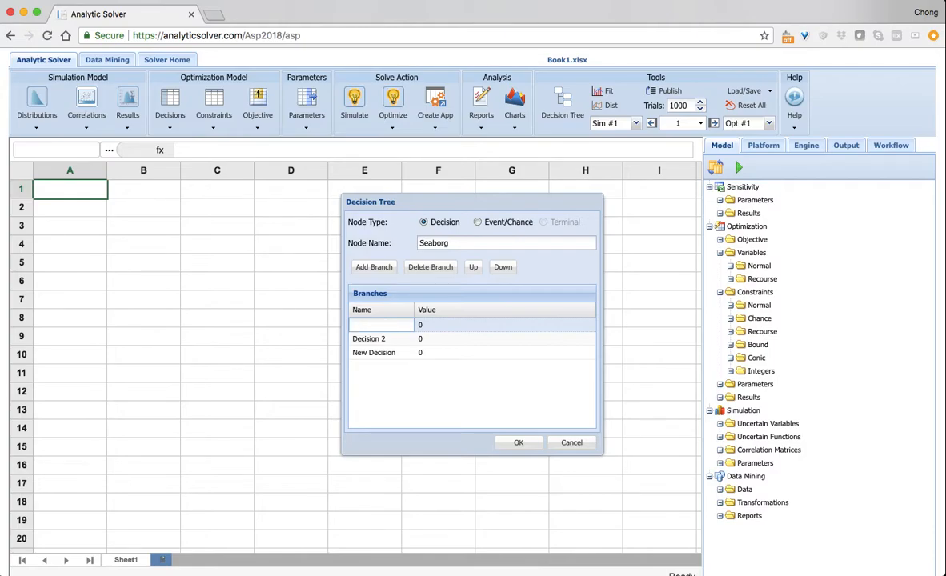
text(Buy 1c)
key(BackSpace)
text(case)
click(381, 339)
text(Buy 2 cases)
click(385, 355)
text(Buy 3 cases)
- Set the branch values to -300, -600 and -900 for one, two and three cases, and create the decision node
click(455, 323)
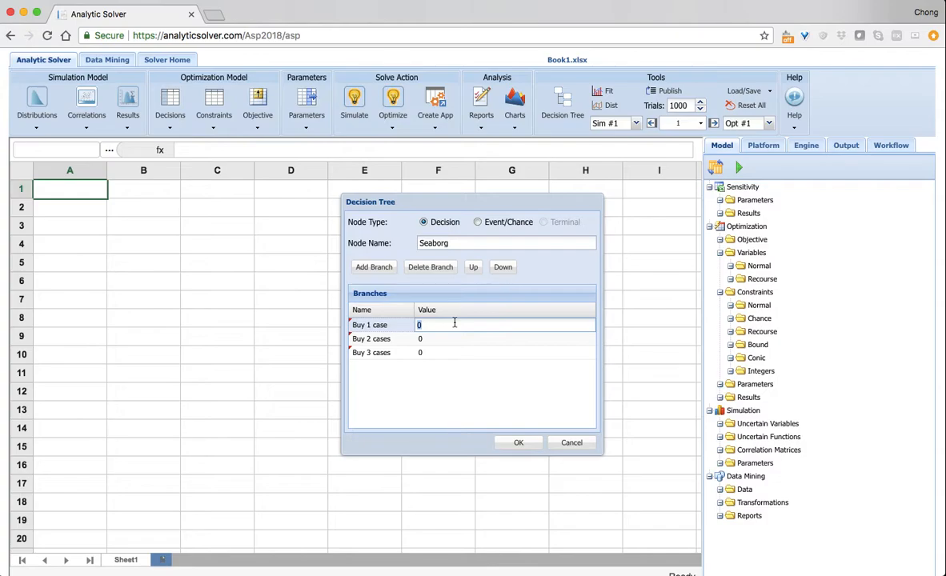
text(-300)
click(452, 339)
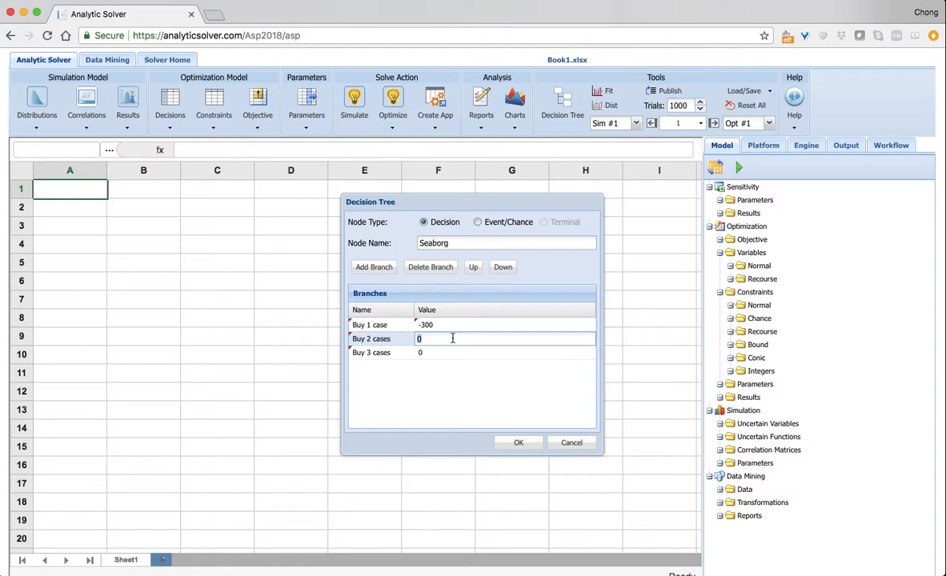
text(-600)
click(450, 356)
double_click(451, 356)
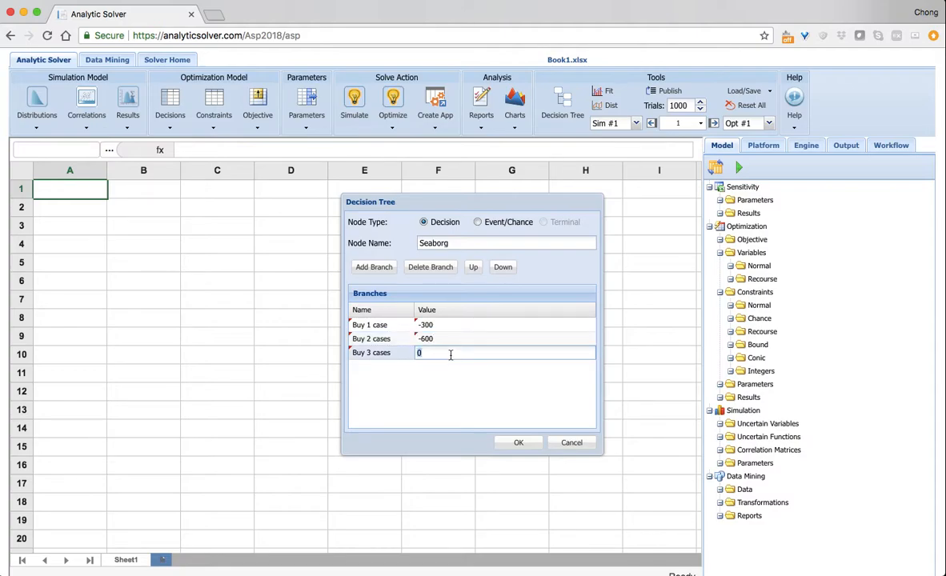
text(-900)
key(Return)
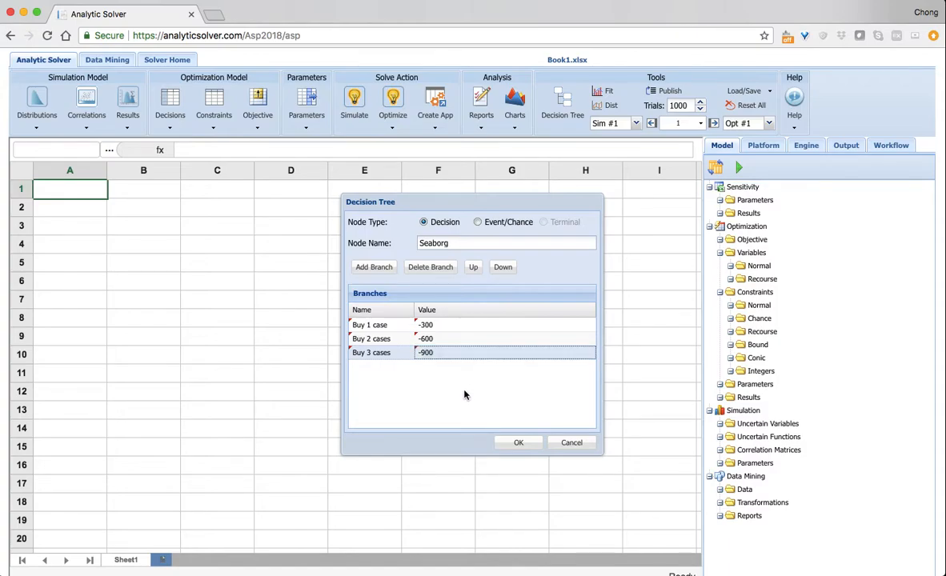
click(513, 444)
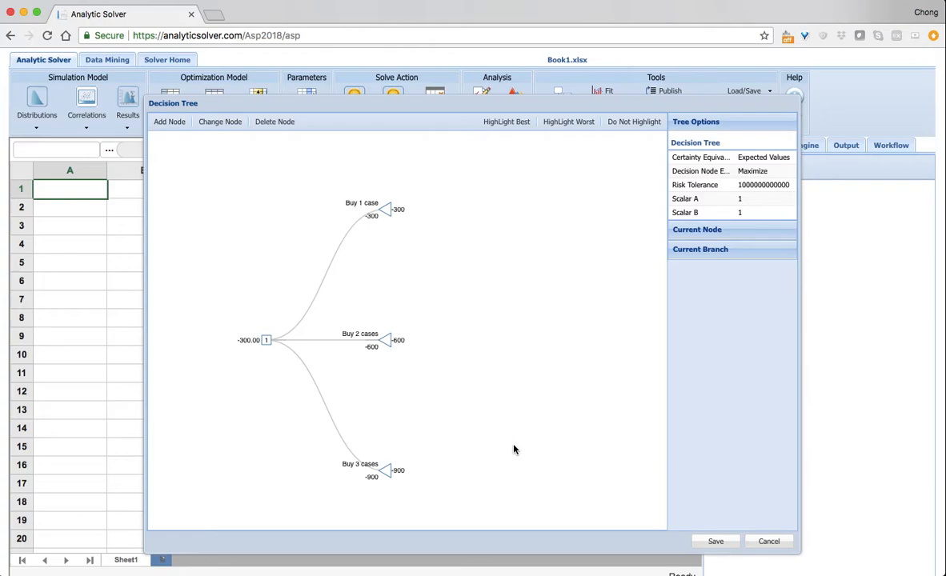
- Start an event/chance node named Weather at the end of the Buy 1 case branch
click(387, 210)
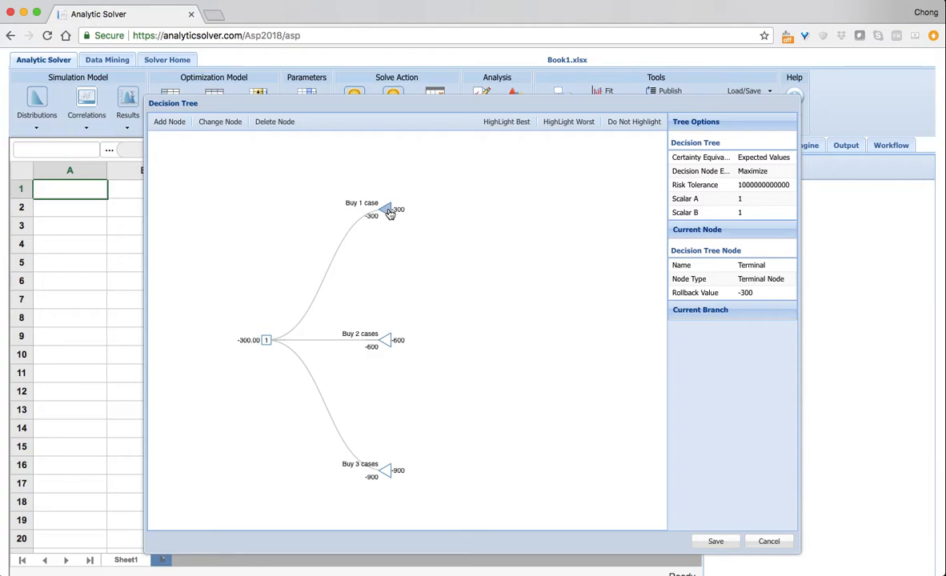
click(170, 122)
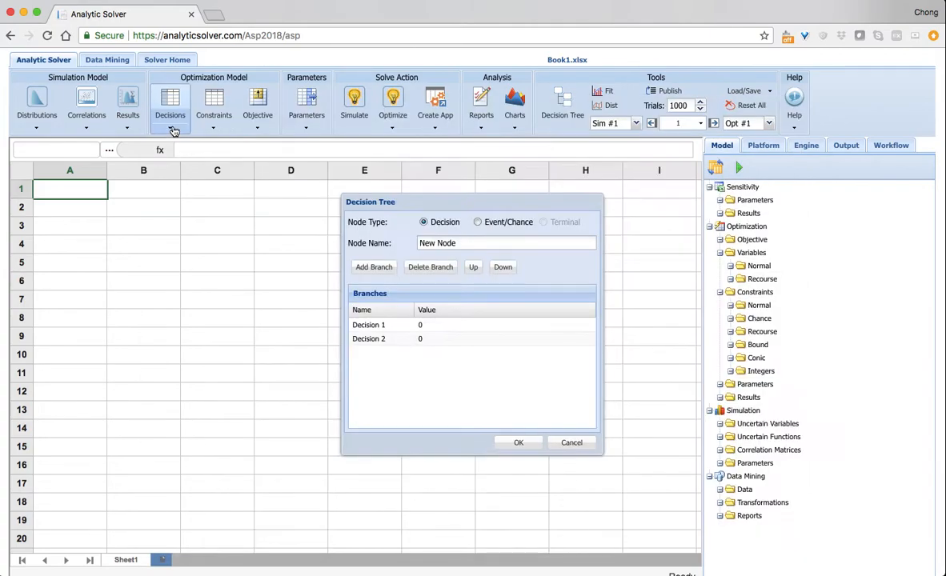
click(478, 224)
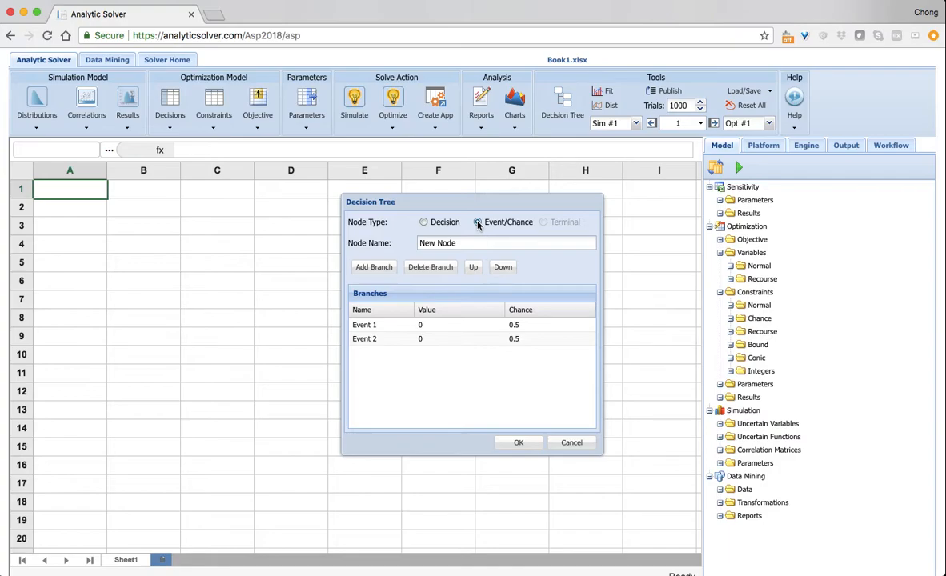
click(462, 245)
drag(462, 245, 396, 246)
text(Weather)
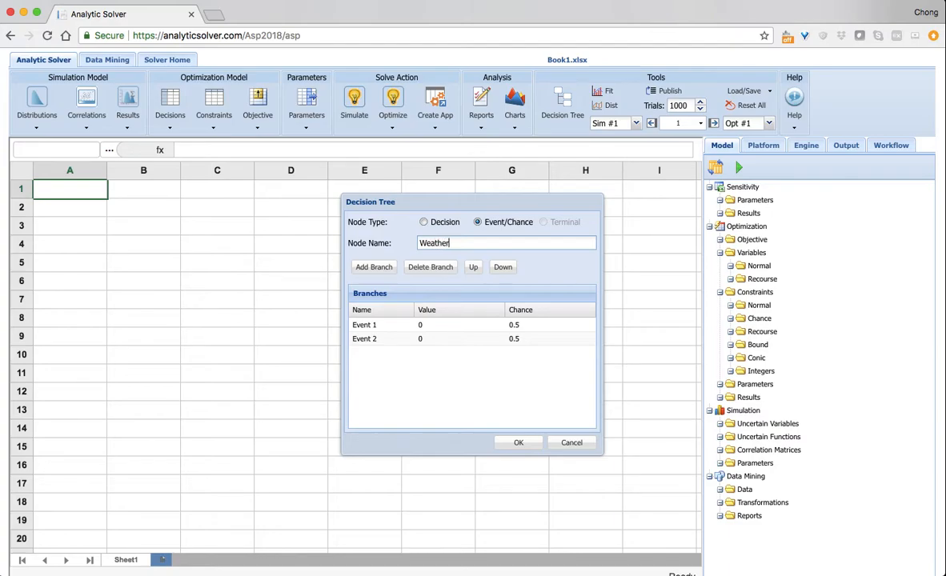
- Add a third branch to the Buy 1 case Weather node and name the branches Hot, Warm and Cold
click(376, 273)
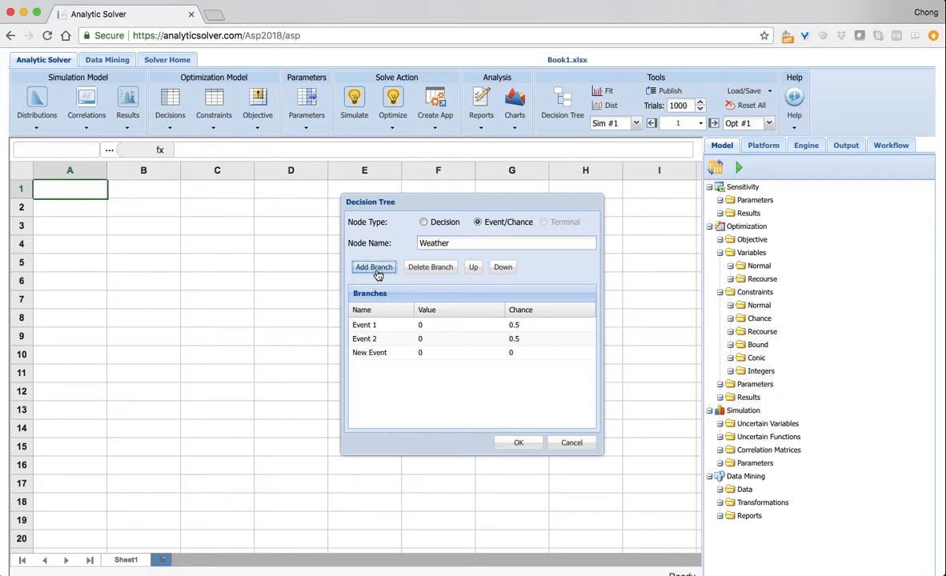
double_click(370, 325)
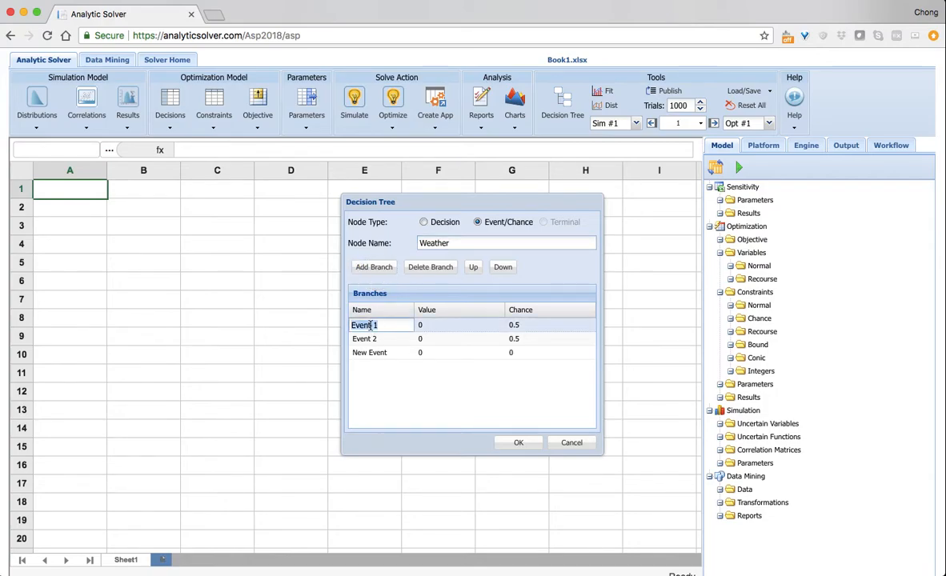
text(Hot)
click(370, 339)
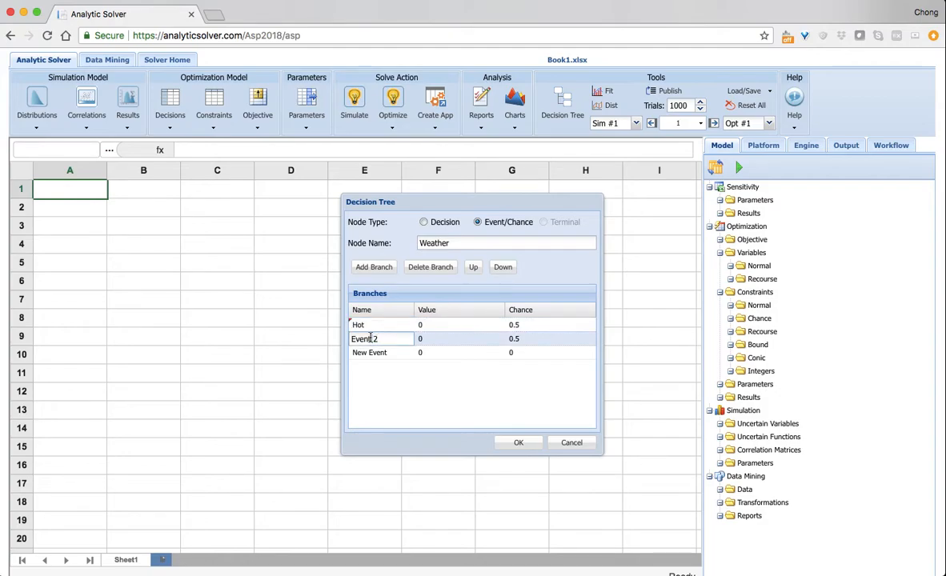
key(BackSpace)
key(BackSpace)
key(BackSpace)
key(BackSpace)
key(BackSpace)
key(BackSpace)
key(BackSpace)
text(Warm)
click(365, 355)
triple_click(365, 356)
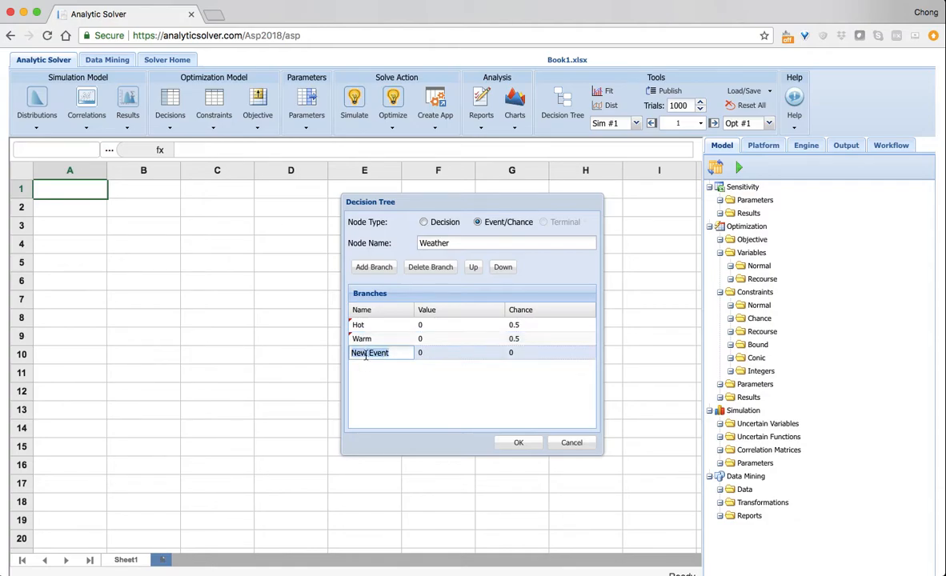
text(Cold)
- Set the value of the Hot, Warm and Cold branches to 500 each
click(438, 337)
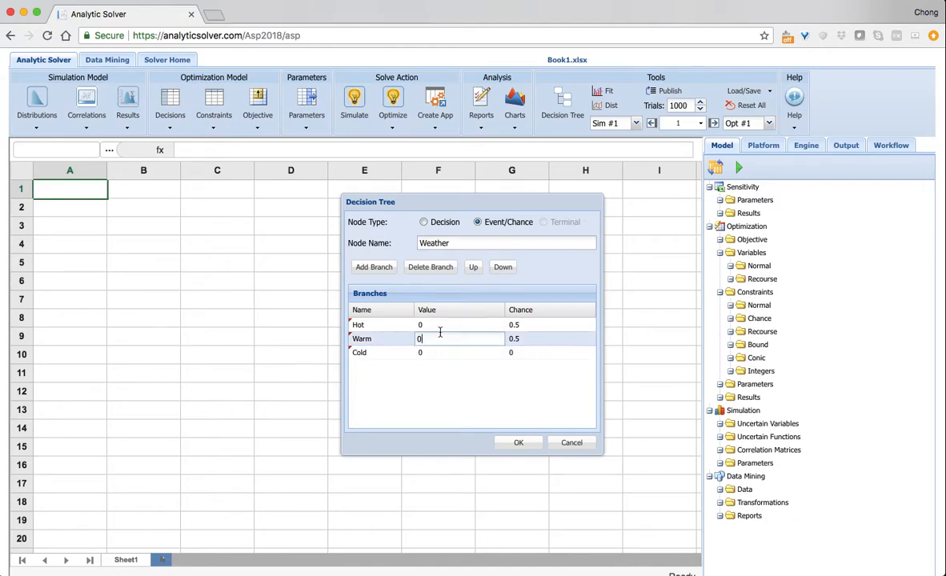
click(447, 324)
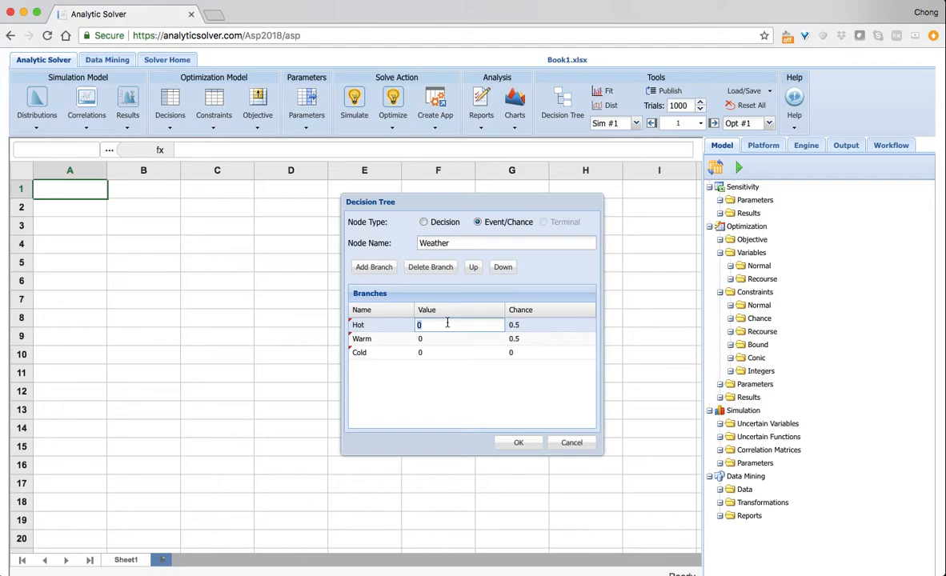
text(500)
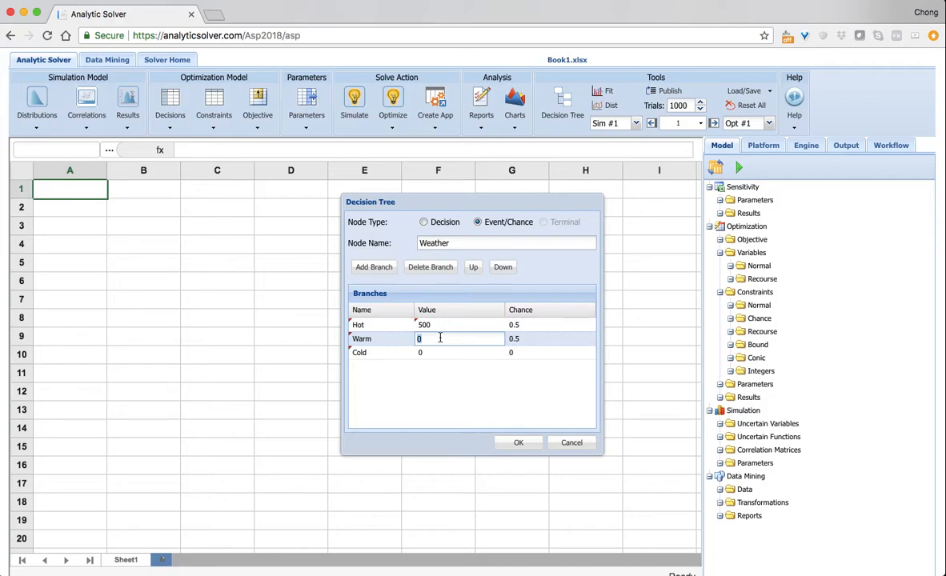
text(500)
click(436, 353)
text(500)
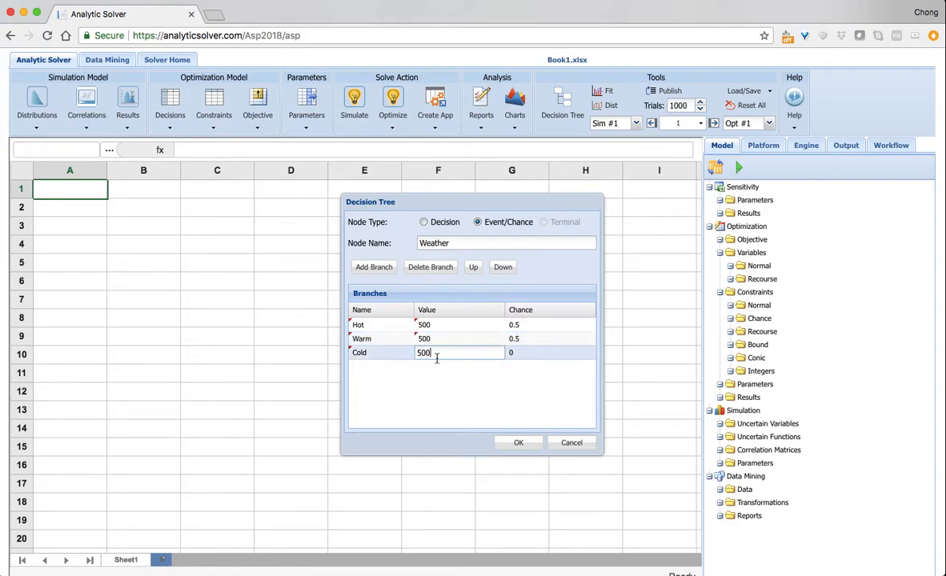
- Set the chances to 0.25 for Hot, 0.35 for Warm and 0.4 for Cold, and create the Weather node
click(541, 324)
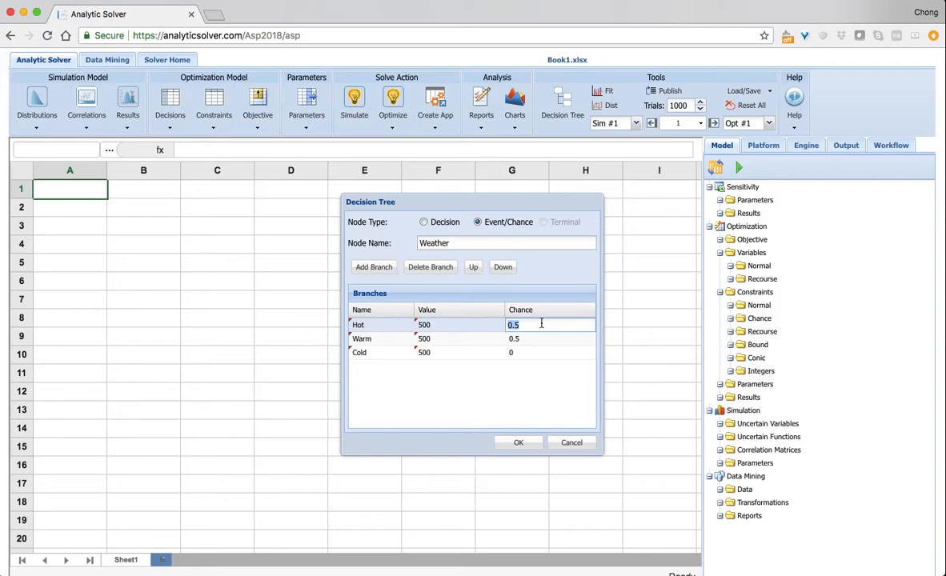
text(0.35)
key(BackSpace)
text(5)
click(534, 338)
text(0)
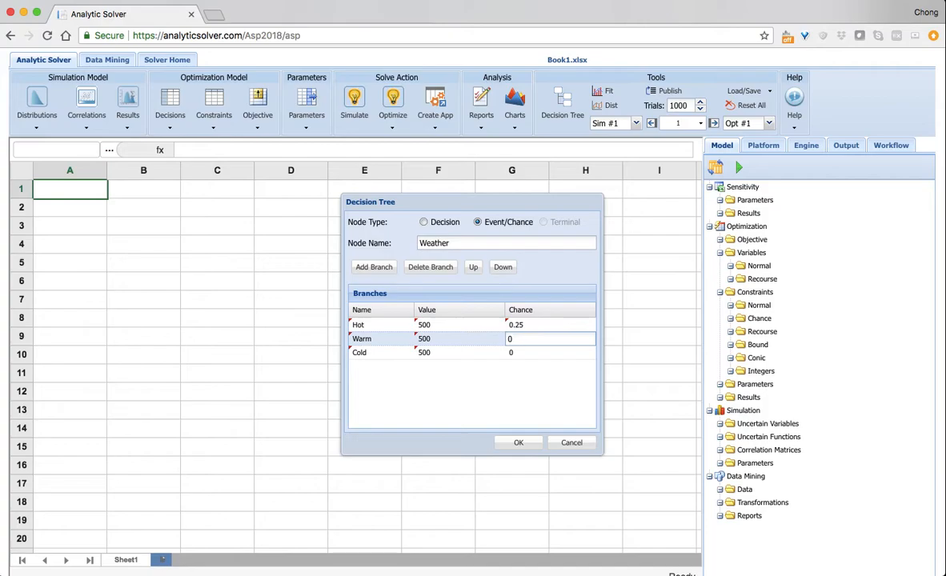
text(.35)
click(538, 359)
text(.40)
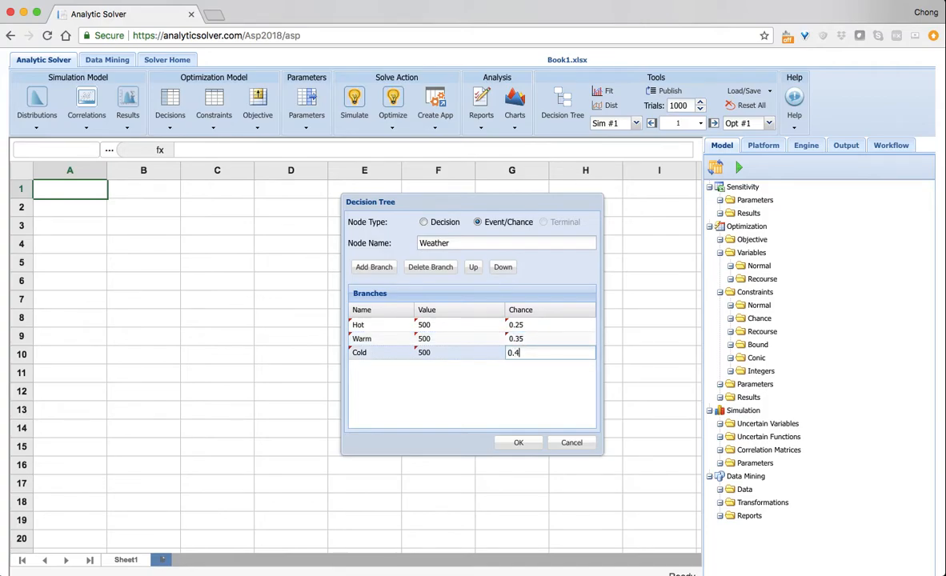
click(520, 442)
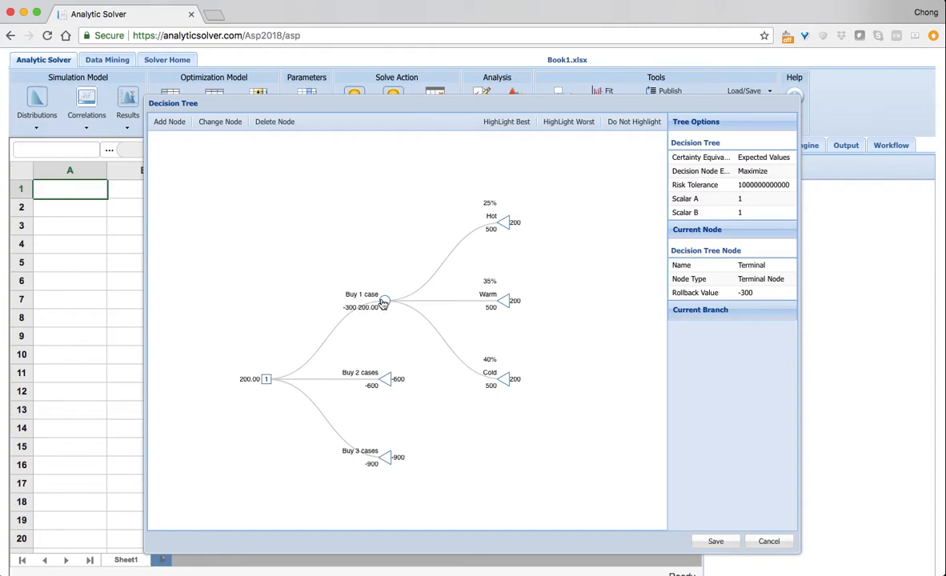
- Start an event/chance node named Weather at the end of the Buy 2 cases branch
click(399, 380)
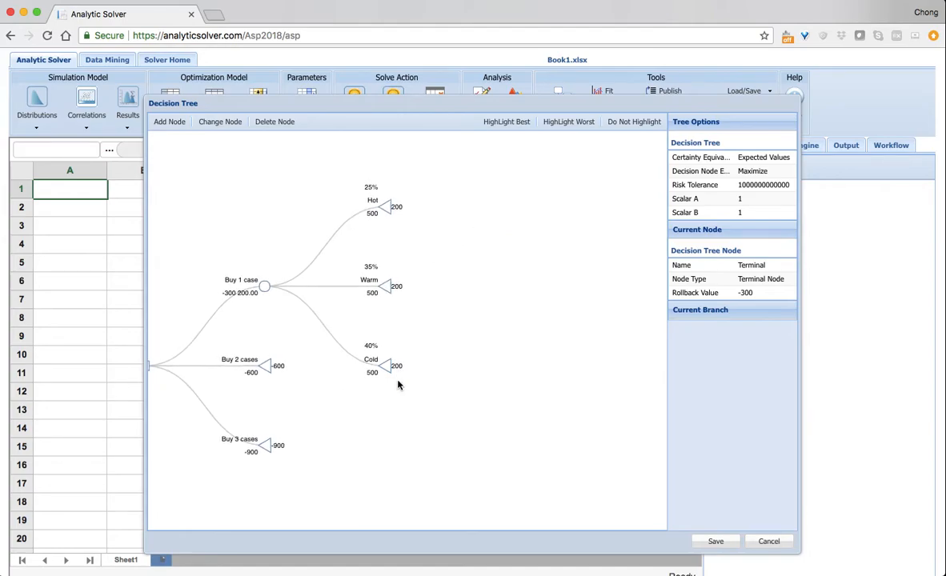
click(269, 367)
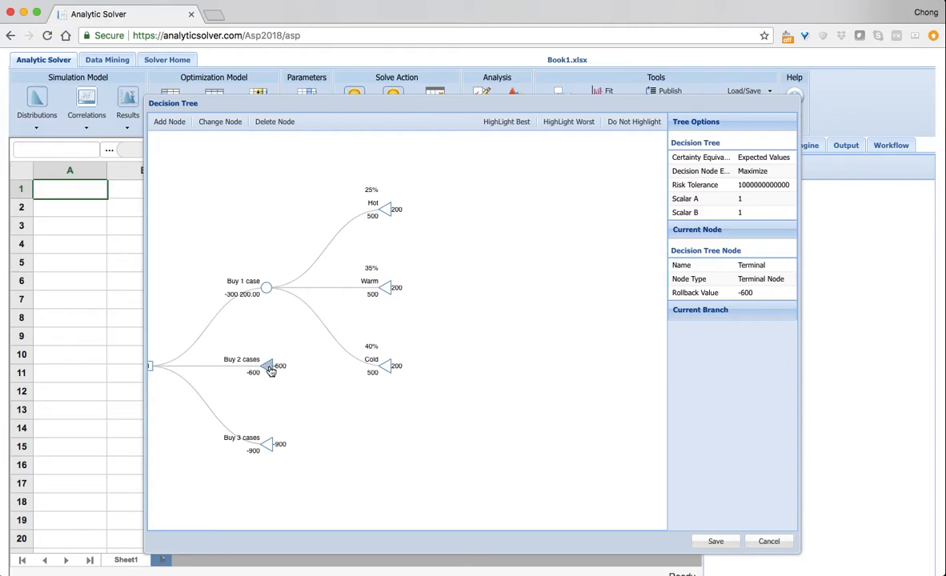
click(167, 126)
click(478, 222)
click(474, 241)
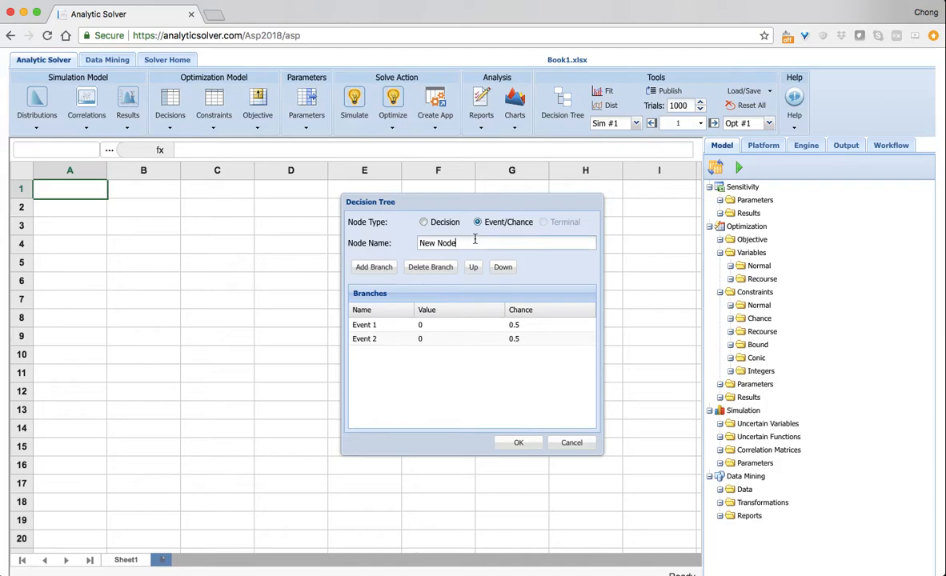
triple_click(474, 240)
text(Wather)
key(BackSpace)
key(BackSpace)
key(BackSpace)
key(BackSpace)
key(BackSpace)
text(wa)
key(BackSpace)
key(BackSpace)
text(eather)
- Add a third branch to the Buy 2 cases Weather node and name the branches Hot, Warm and Cold
click(375, 267)
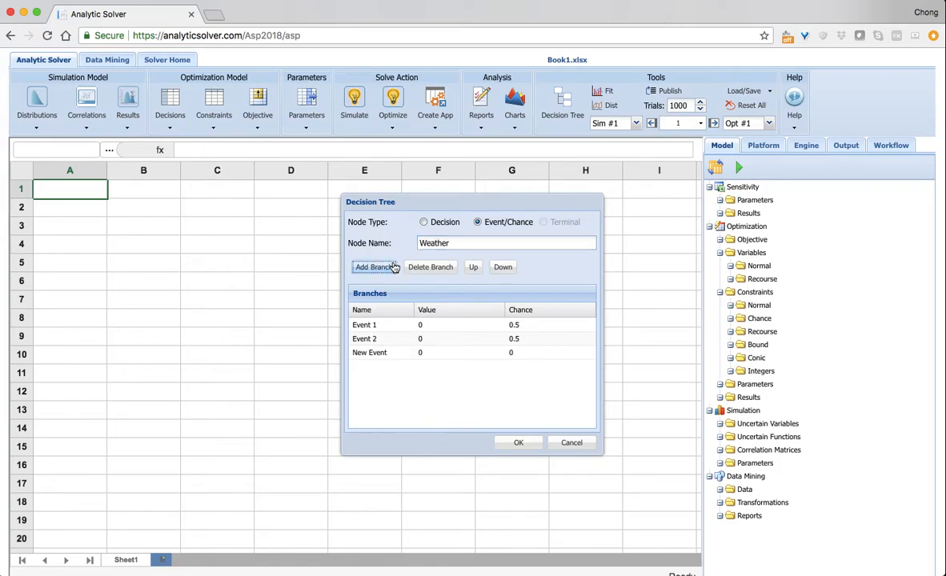
click(377, 325)
key(ctrl+a)
text(Hot)
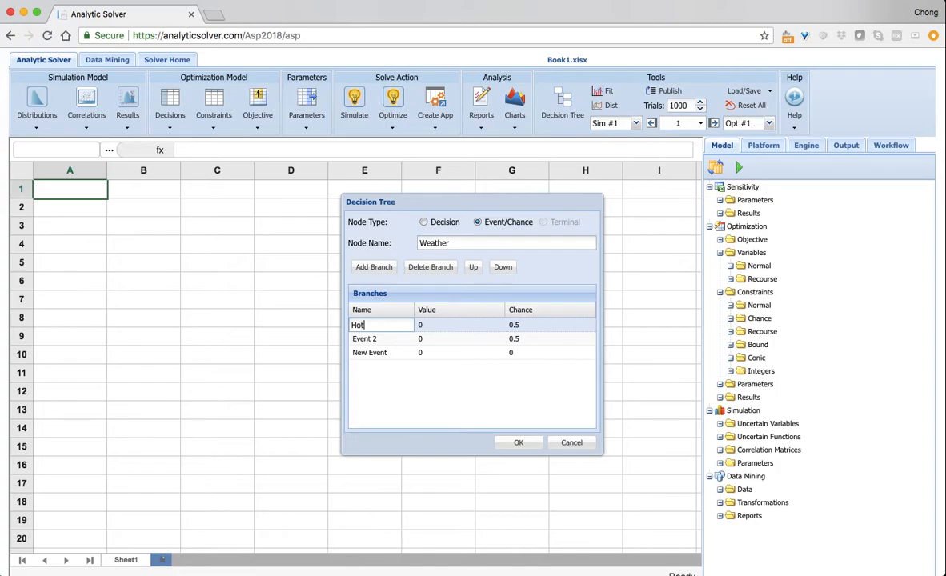
key(Tab)
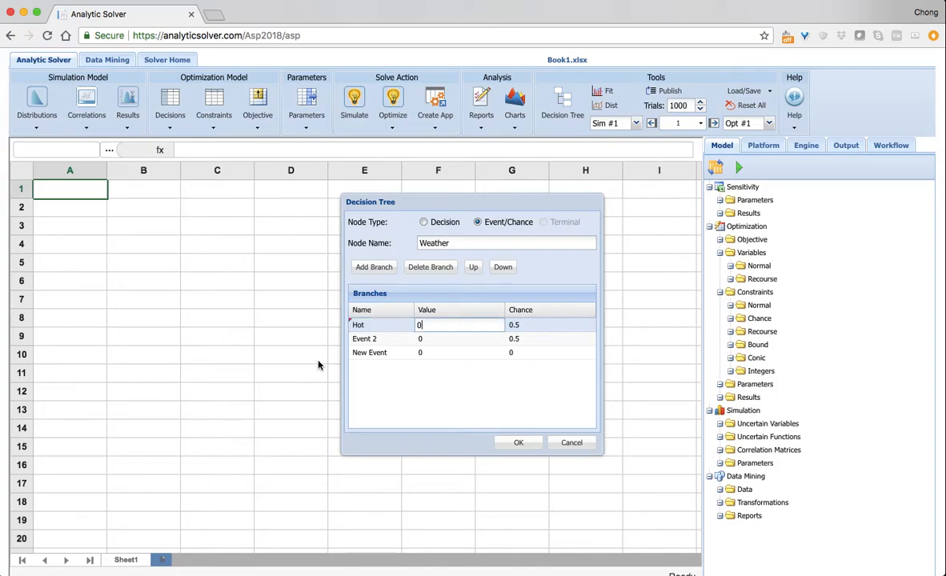
click(391, 338)
key(BackSpace)
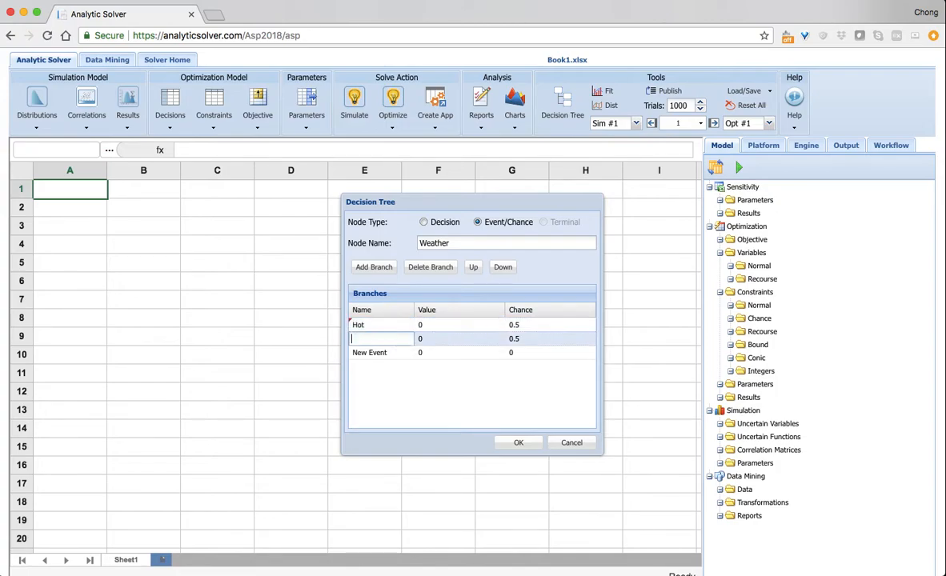
text(Warm)
click(395, 353)
text(Cold)
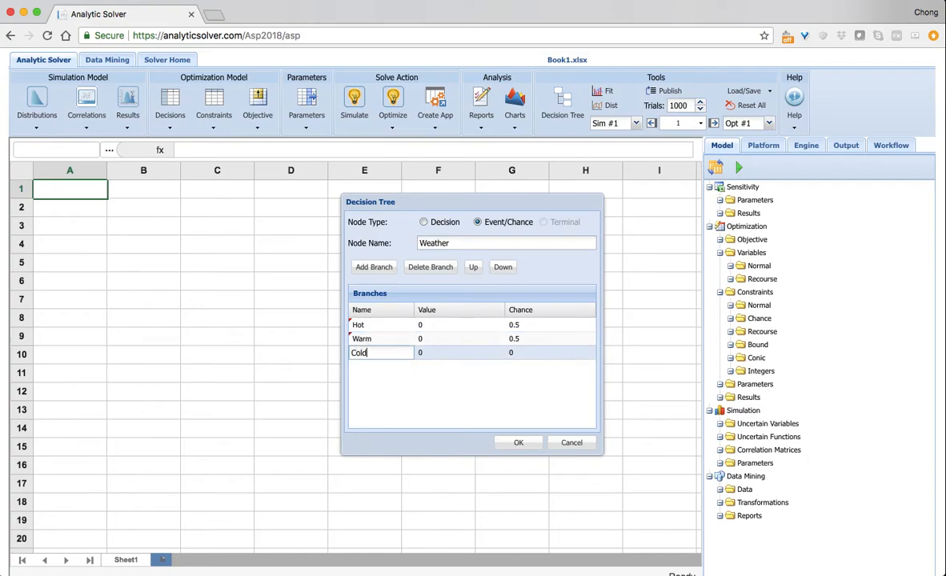
- Set the branch values of the Buy 2 cases Weather node to 500 for Hot, 1000 for Warm and 1000 for Cold
click(439, 328)
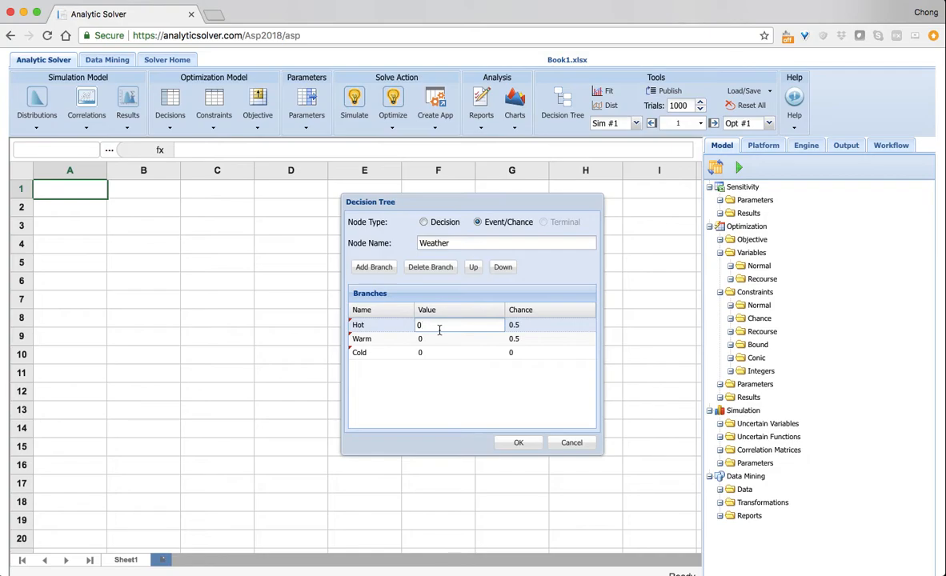
text(500)
click(433, 338)
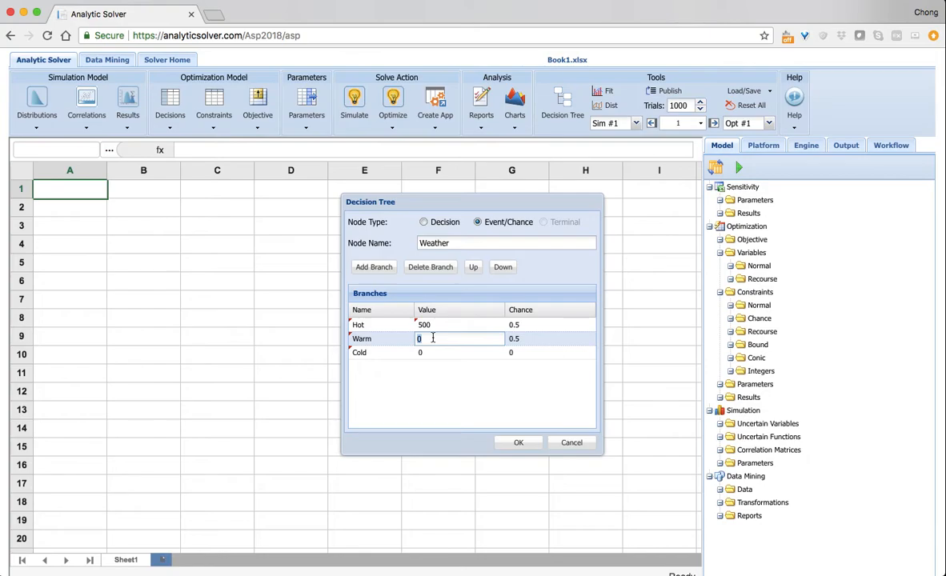
text(1000)
click(428, 355)
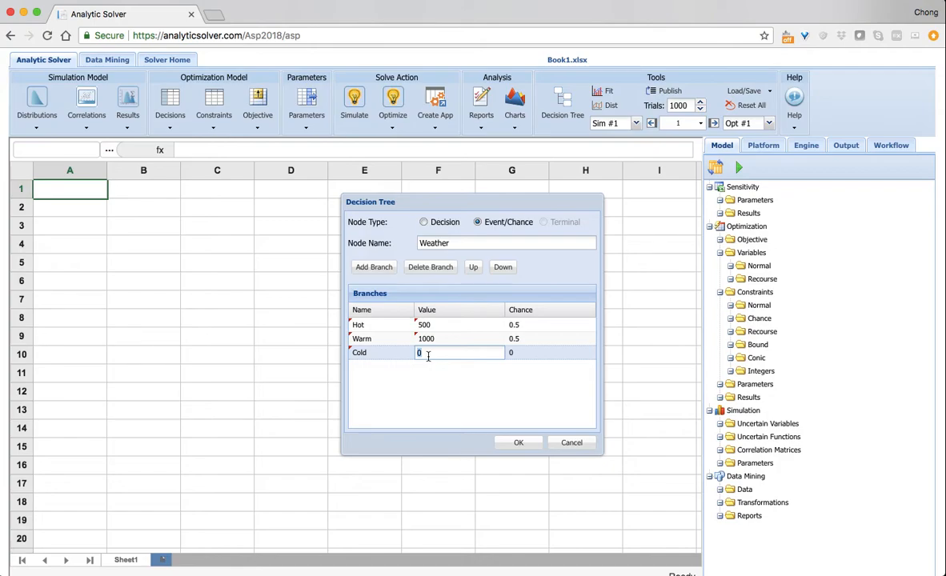
text(1000)
click(449, 382)
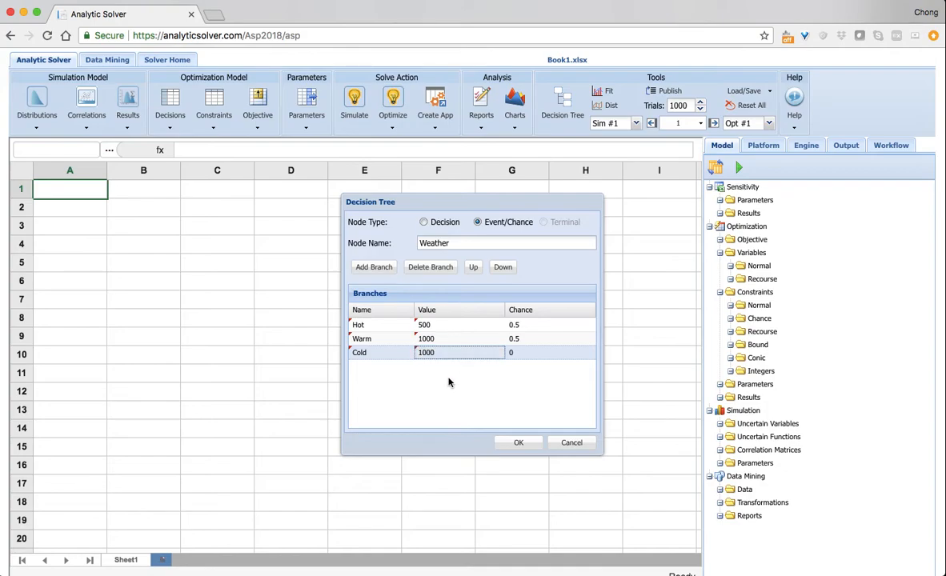
- Set the chances to 0.25 for Hot, 0.35 for Warm and 0.40 for Cold, and create the Buy 2 cases Weather node
click(537, 327)
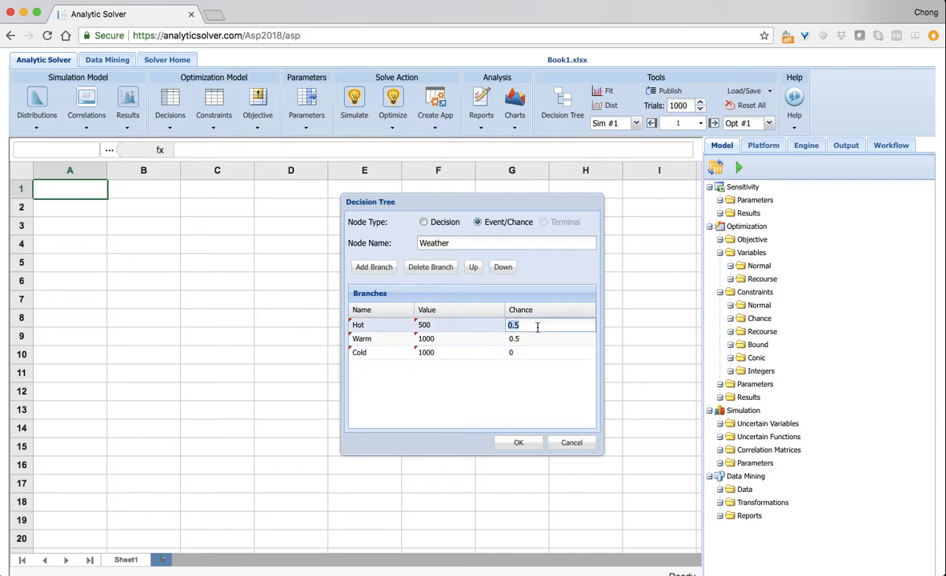
text(0.25)
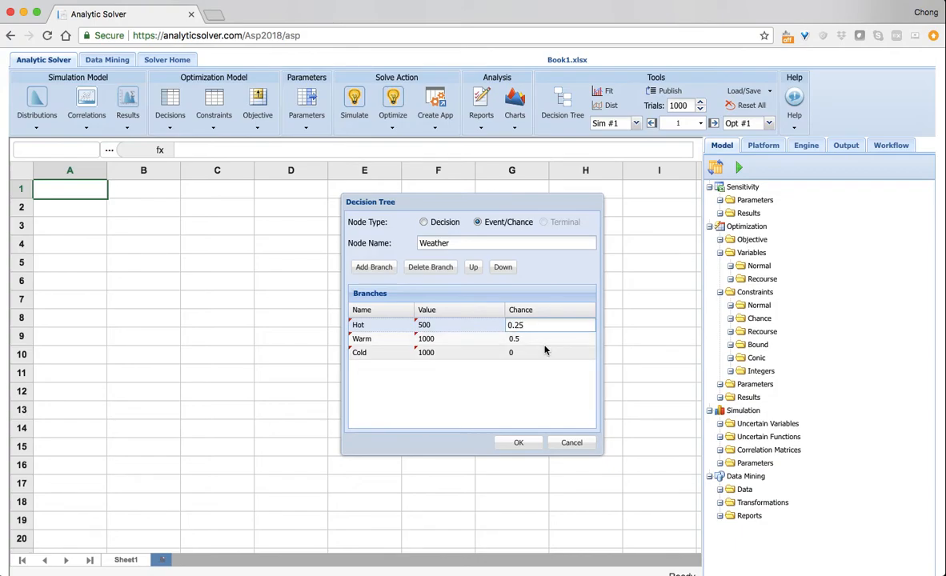
click(545, 337)
text(0.35)
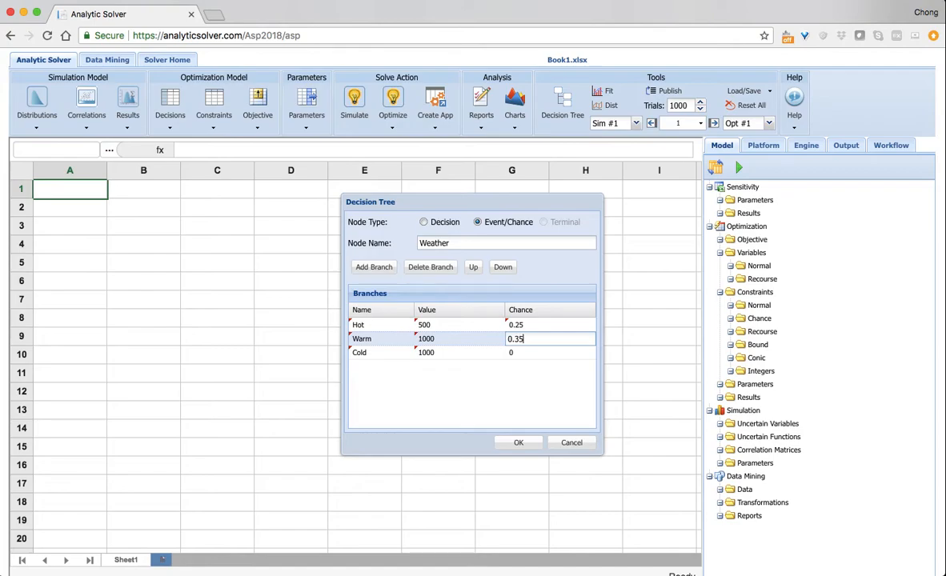
click(543, 353)
text(0.40)
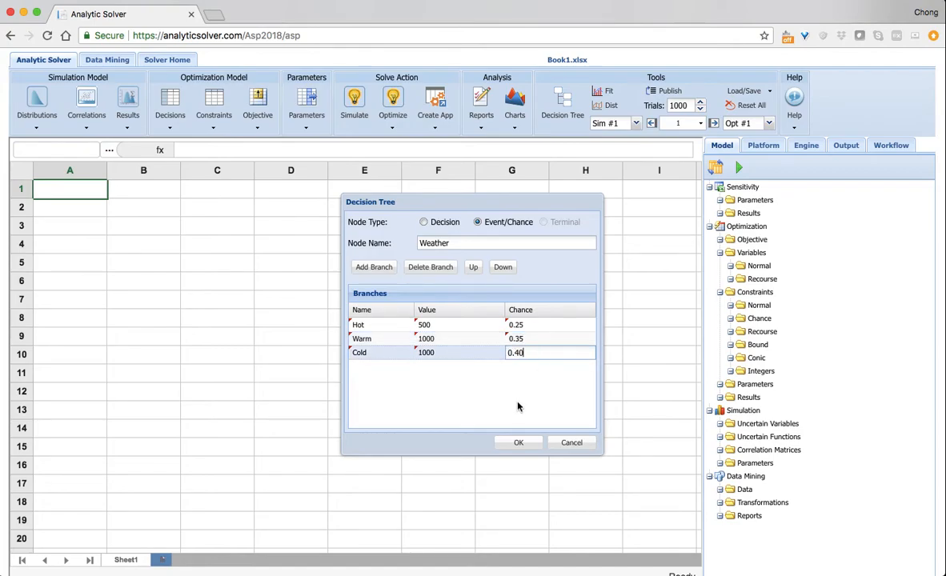
click(527, 449)
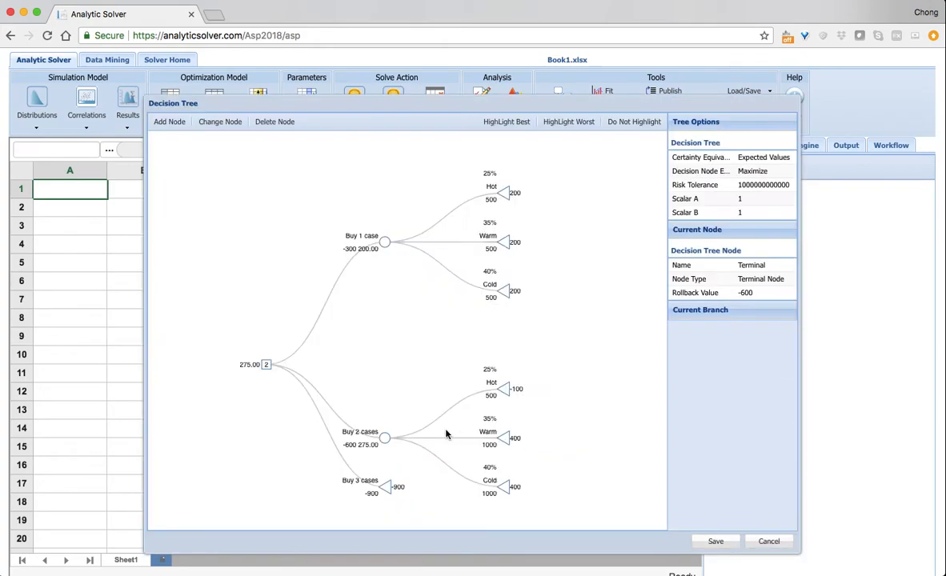
- Start an event/chance node named Weather at the end of the Buy 3 cases branch and add a third branch to it
click(389, 489)
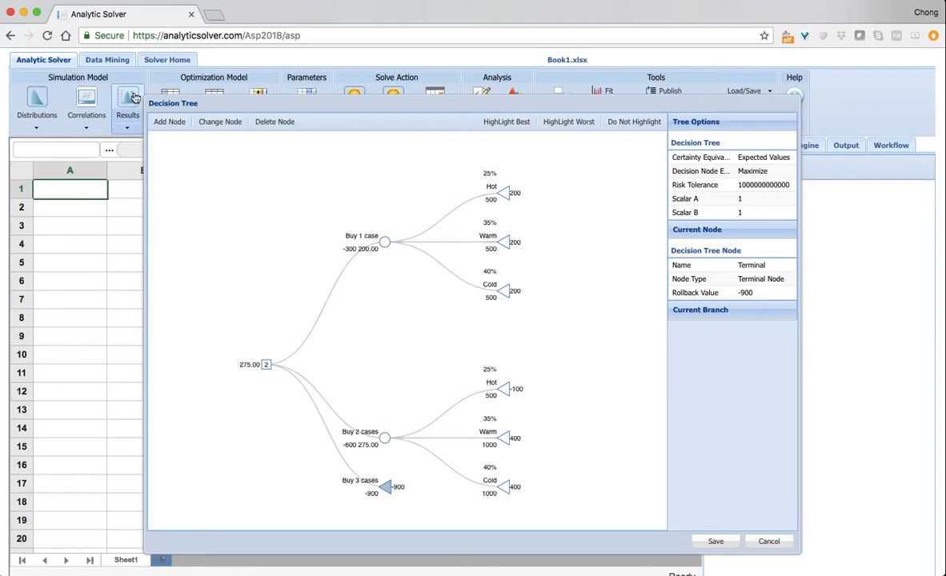
click(167, 122)
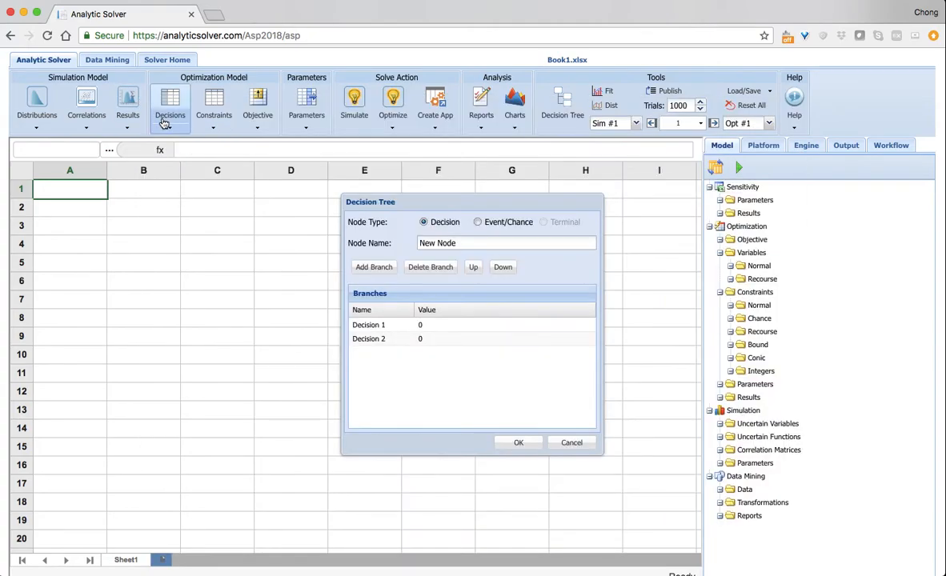
click(477, 222)
triple_click(469, 248)
text(Weather)
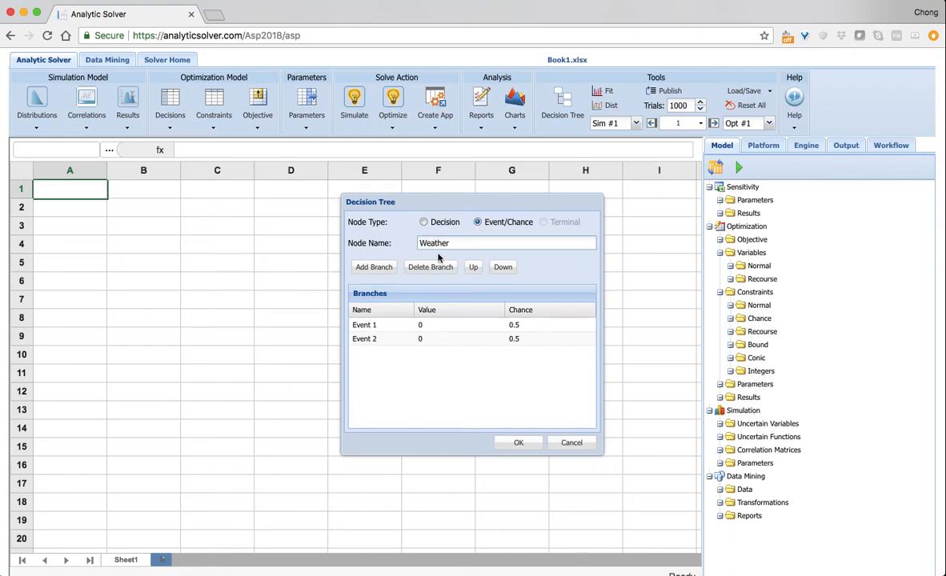
click(376, 267)
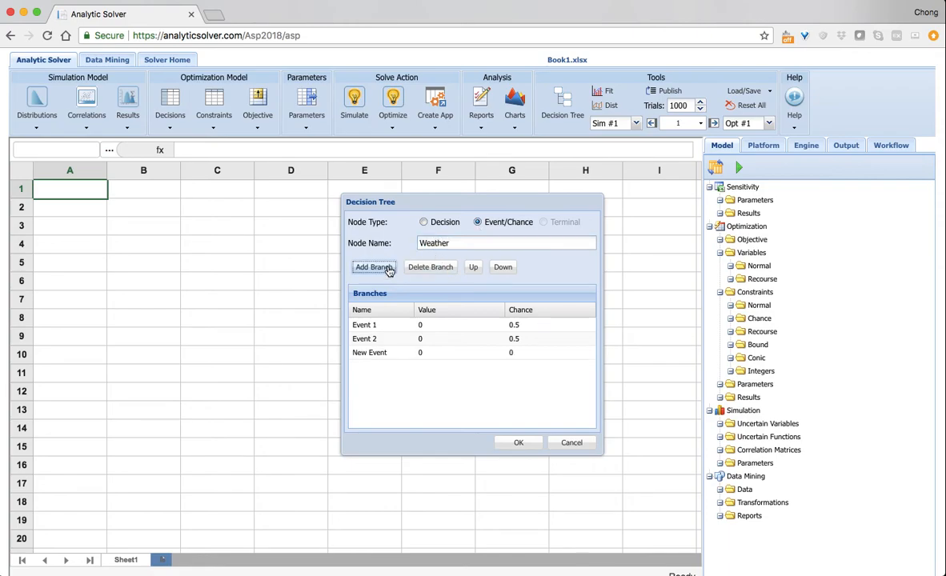
- Name the first branch of the new Weather node Hot, with a value of 500 and a chance of 0.25
click(367, 325)
key(BackSpace)
key(BackSpace)
key(BackSpace)
key(BackSpace)
key(BackSpace)
key(BackSpace)
key(BackSpace)
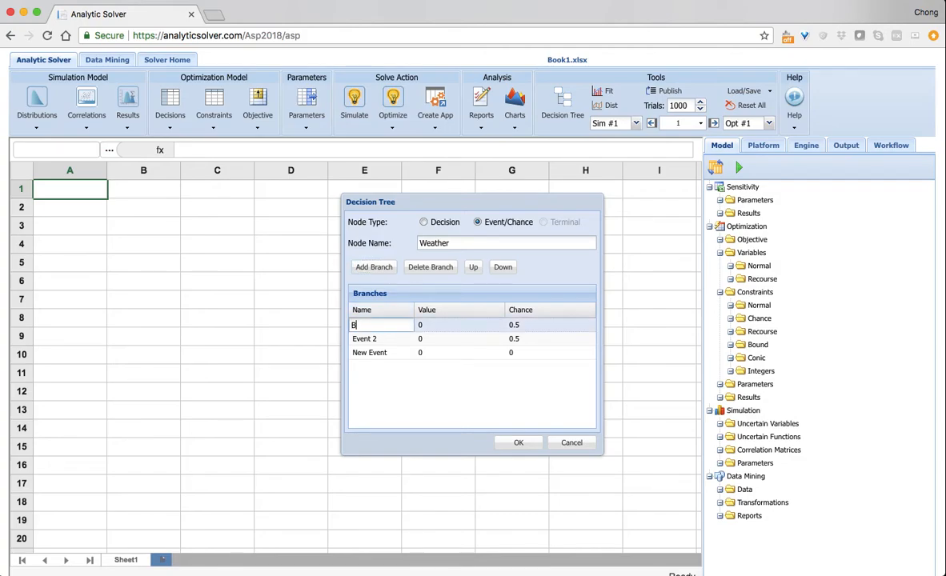
text(Hot)
key(Tab)
text(500)
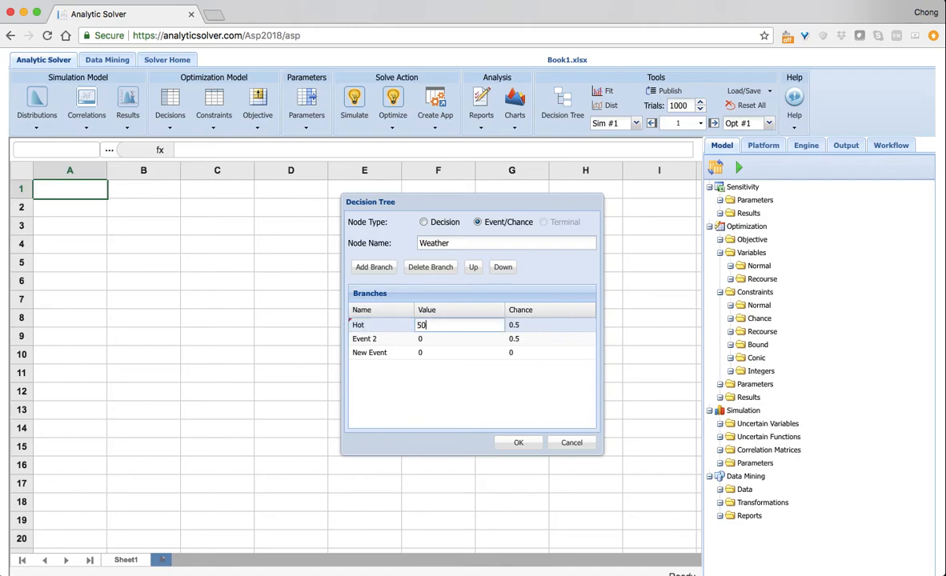
key(Tab)
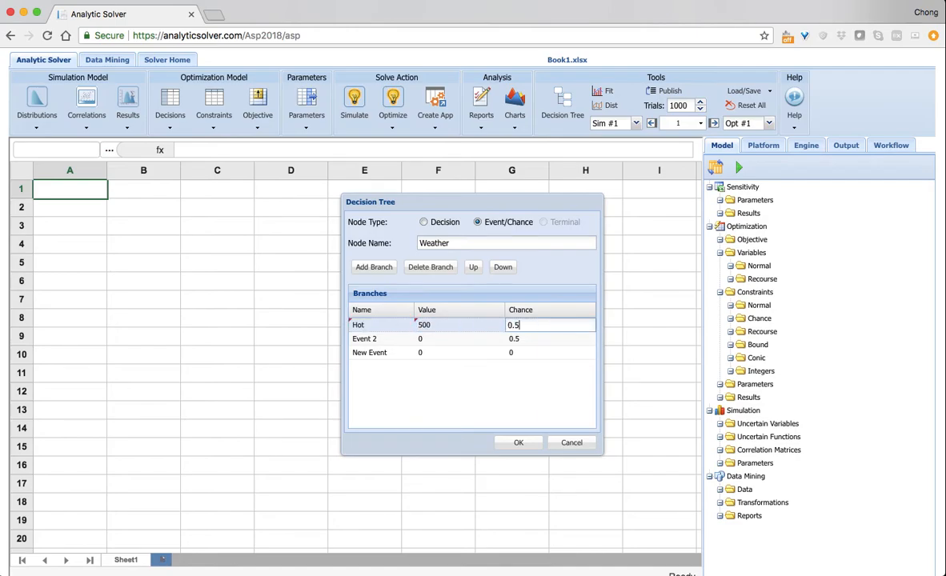
key(BackSpace)
text(25)
- Name the second branch Warm, with a value of 1000 and a chance of 0.35
click(370, 338)
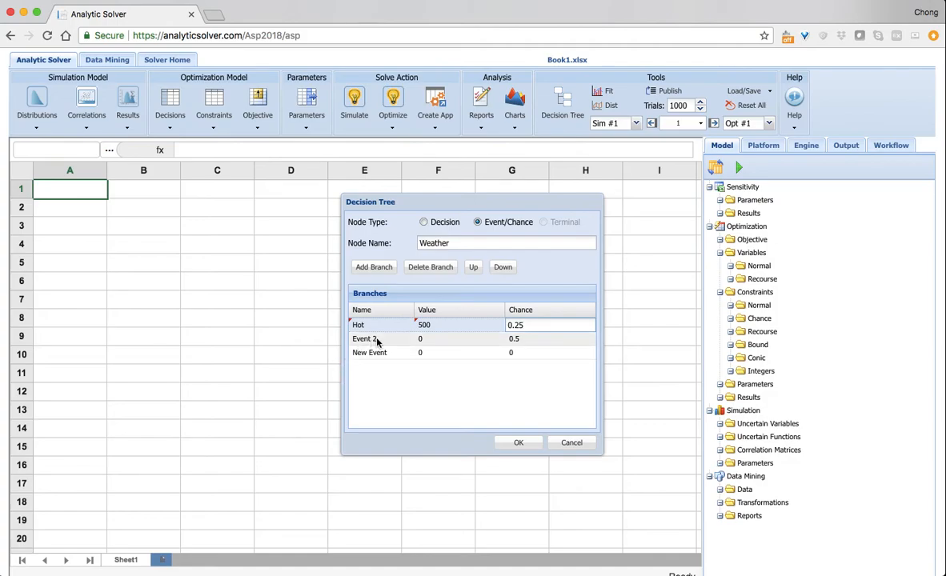
key(BackSpace)
key(BackSpace)
key(BackSpace)
key(BackSpace)
key(BackSpace)
key(BackSpace)
key(BackSpace)
text(W)
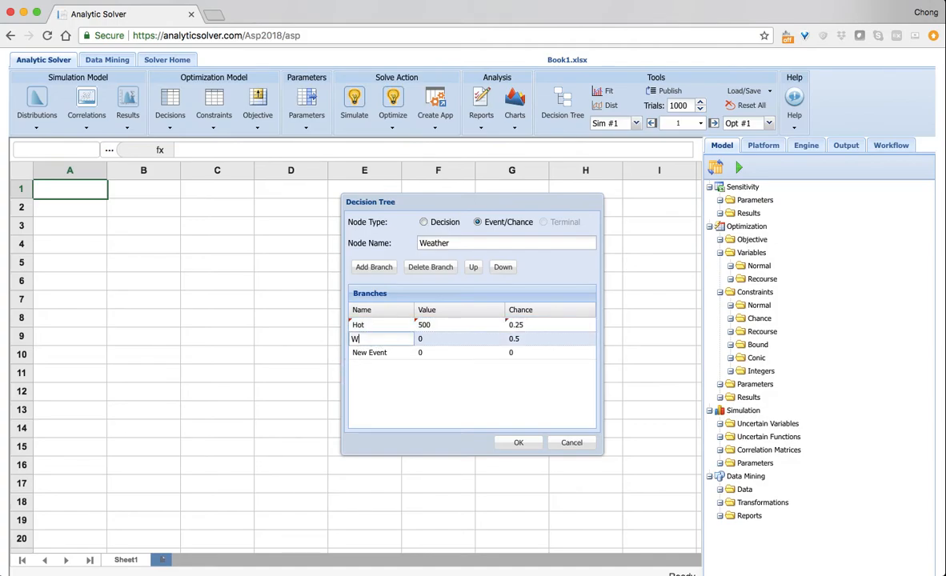
text(arm)
key(Tab)
key(BackSpace)
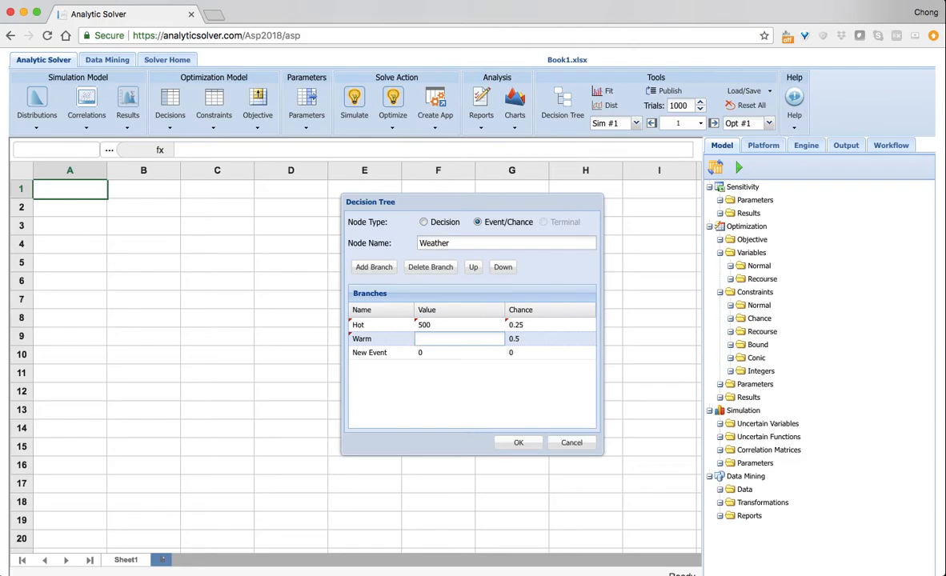
text(1000)
key(Tab)
key(BackSpace)
text(35)
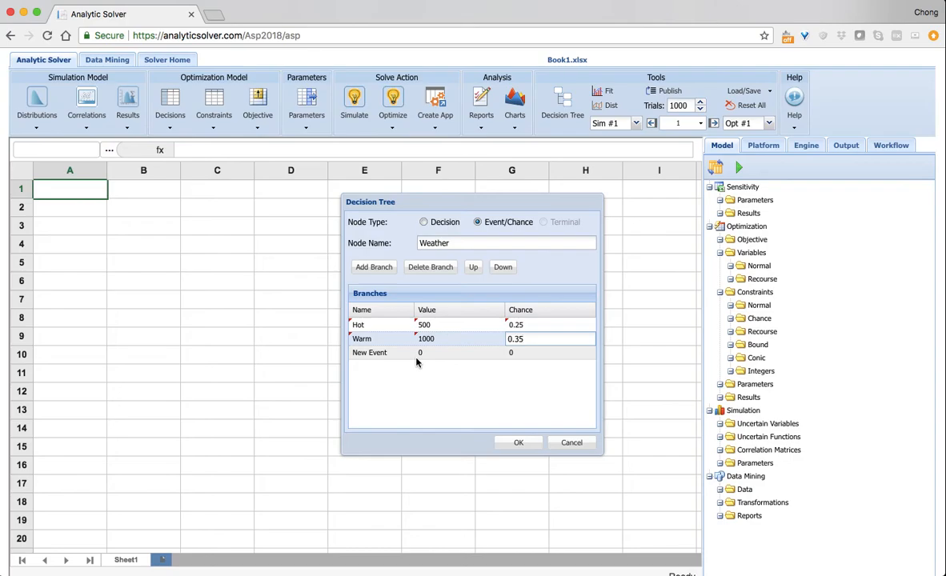
- Name the third branch Cold with value 1500 and chance 0.40, and create the Buy 3 cases Weather node
click(386, 352)
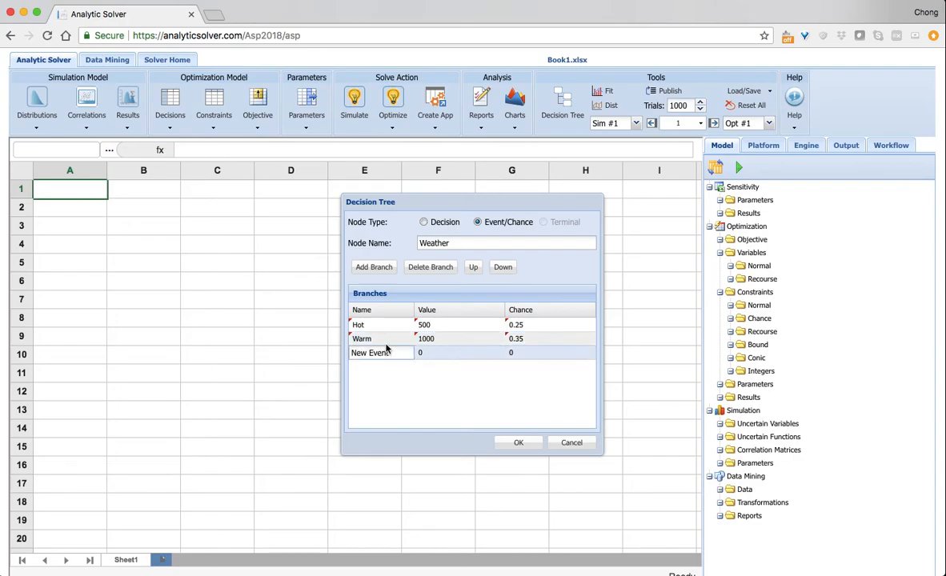
triple_click(385, 353)
text(Cold)
click(462, 354)
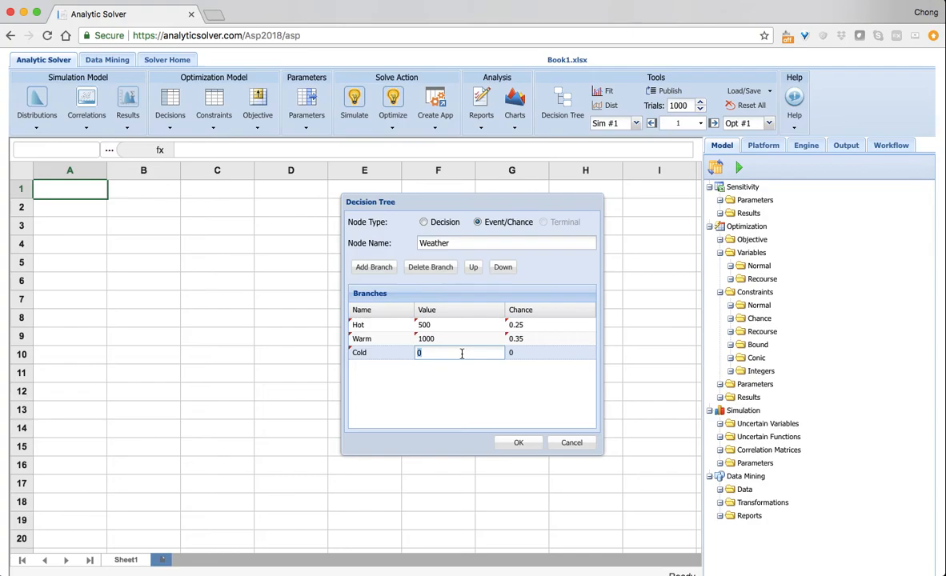
text(1500)
click(533, 354)
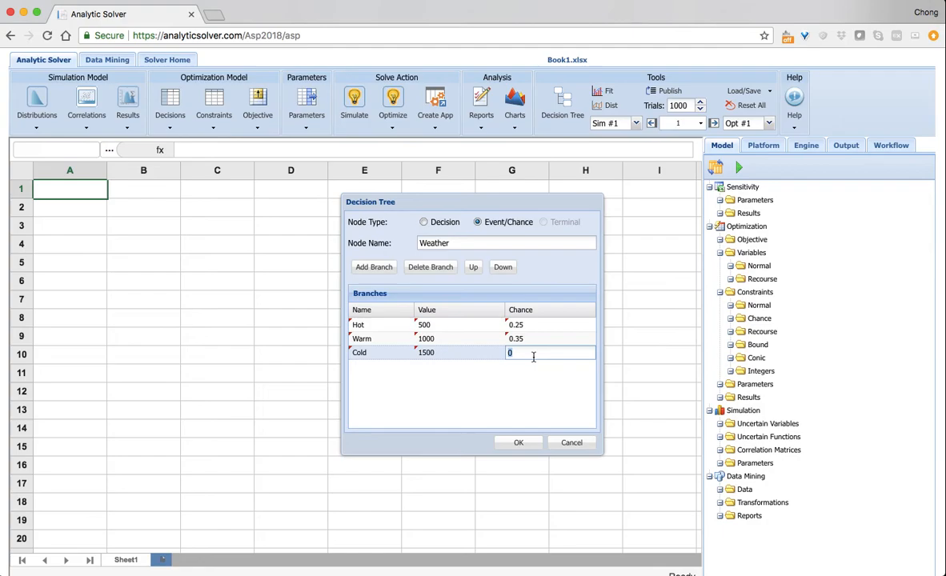
text(0.40)
click(520, 445)
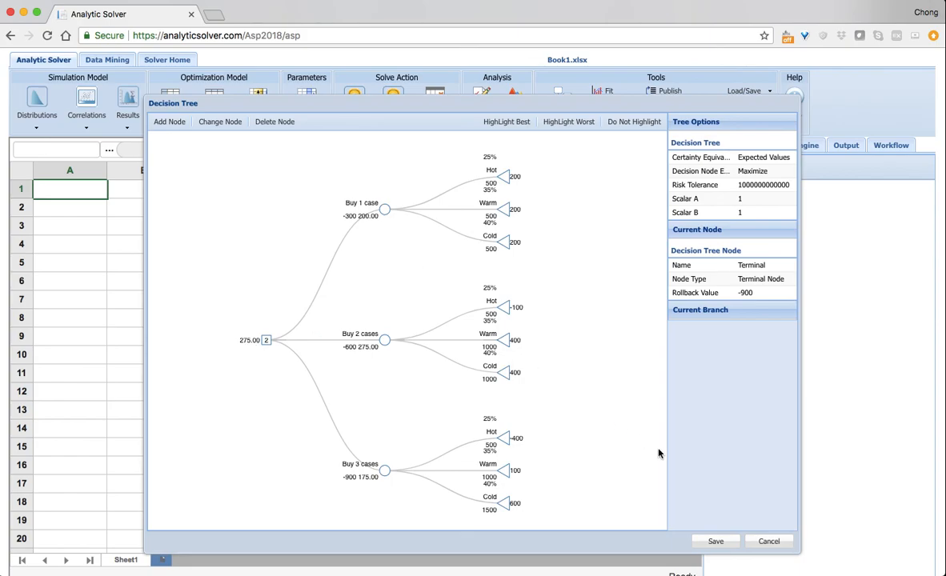
click(448, 379)
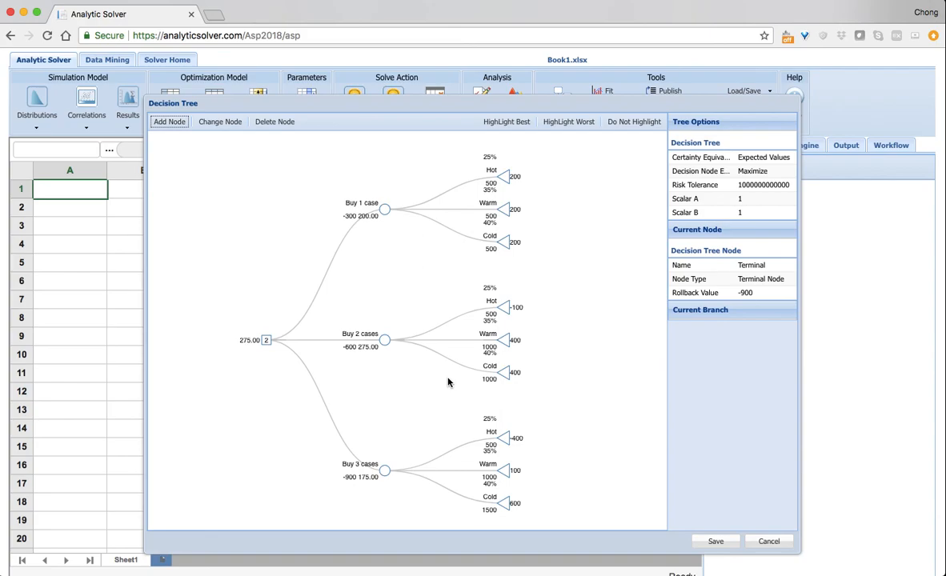